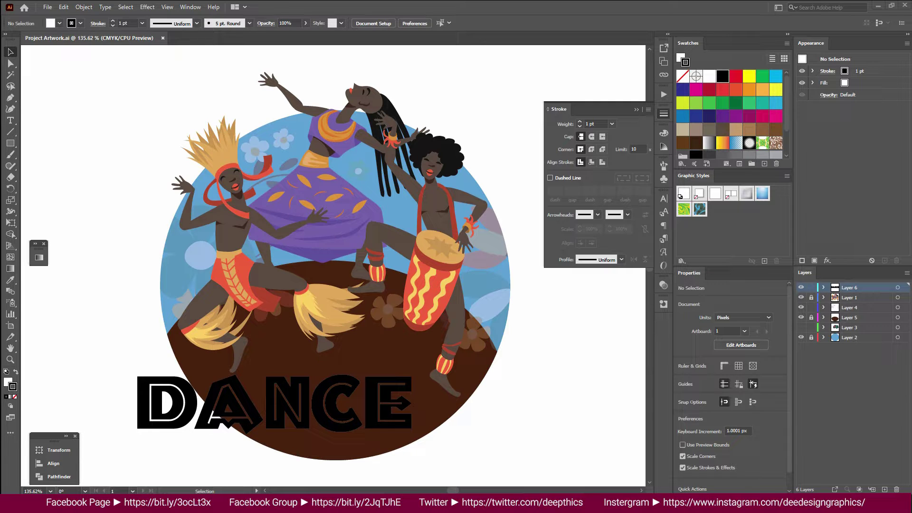
{"action": "left_click", "coordinate": [664, 114]}
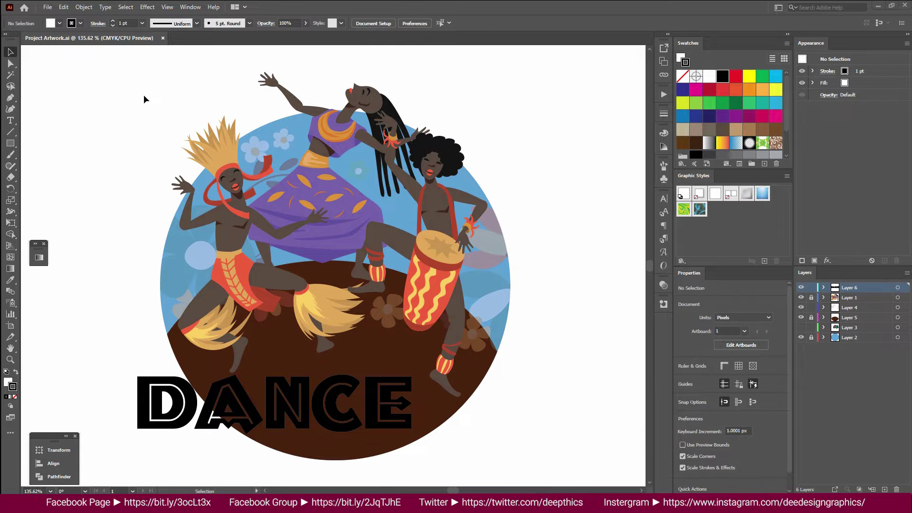
{"action": "left_click", "coordinate": [190, 7]}
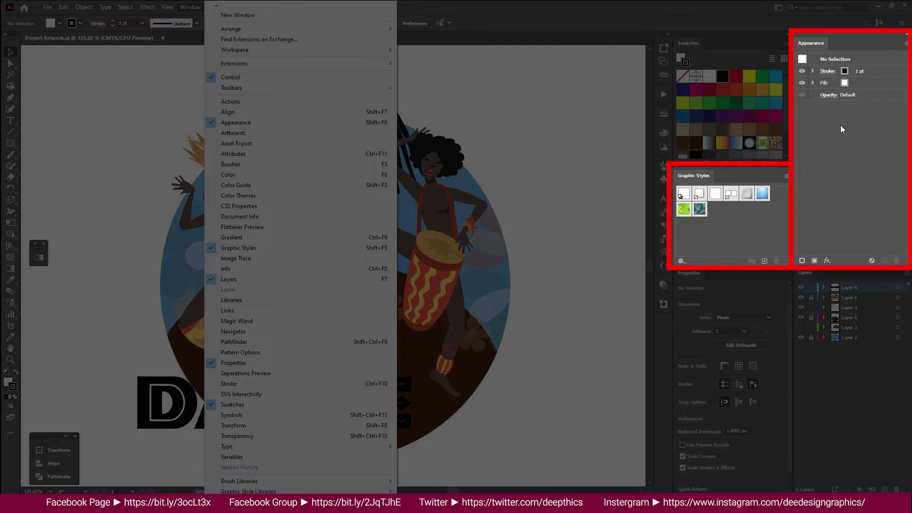
{"action": "left_click", "coordinate": [613, 242]}
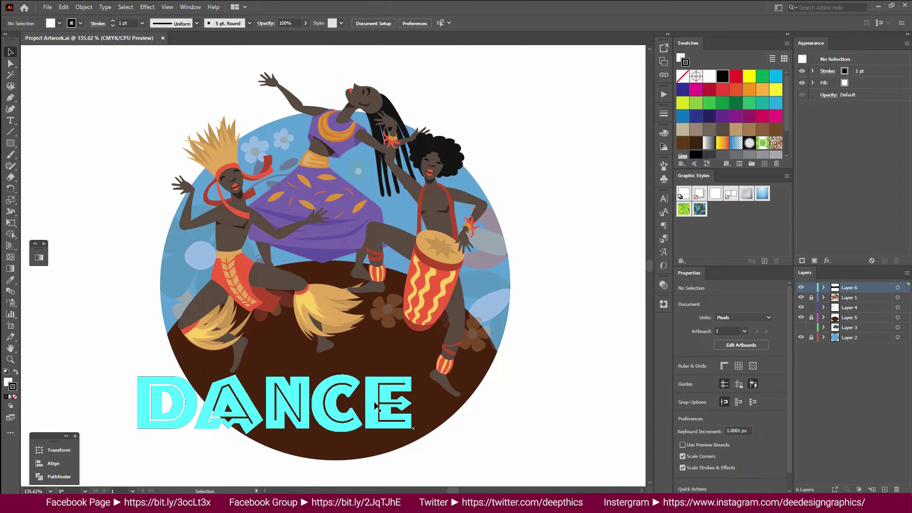
{"action": "key", "text": "ctrl+z"}
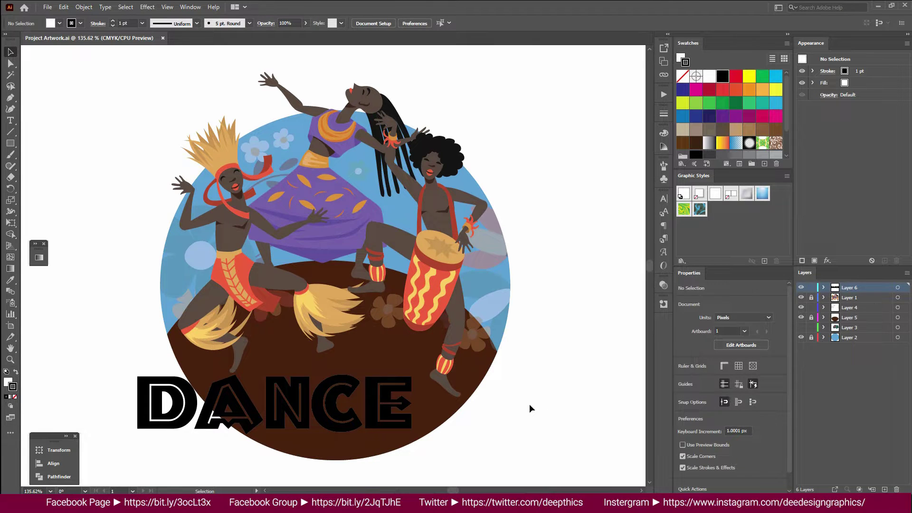
{"action": "key", "text": "ctrl+shift+z"}
{"action": "key", "text": "ctrl+z"}
Give the DANCE text a white fill and a black stroke with a weight of 3 pt.
{"action": "left_click", "coordinate": [387, 410]}
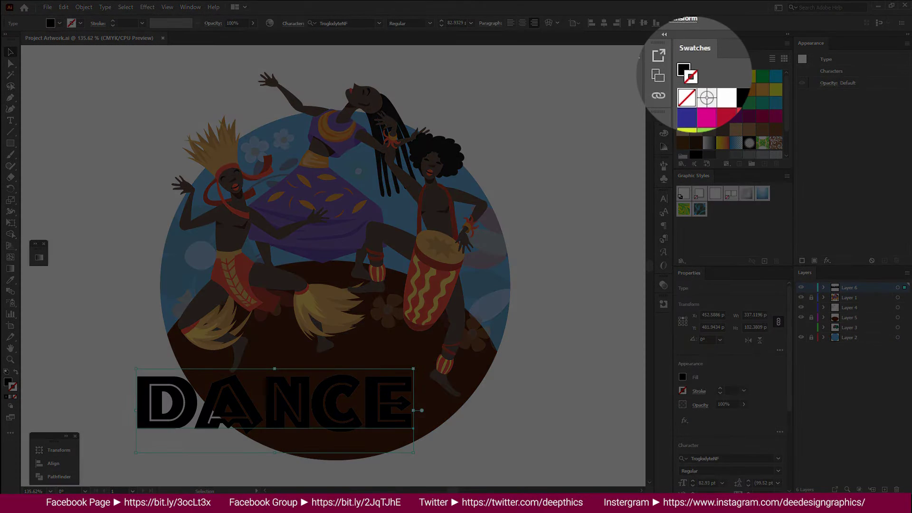
{"action": "left_click", "coordinate": [712, 81]}
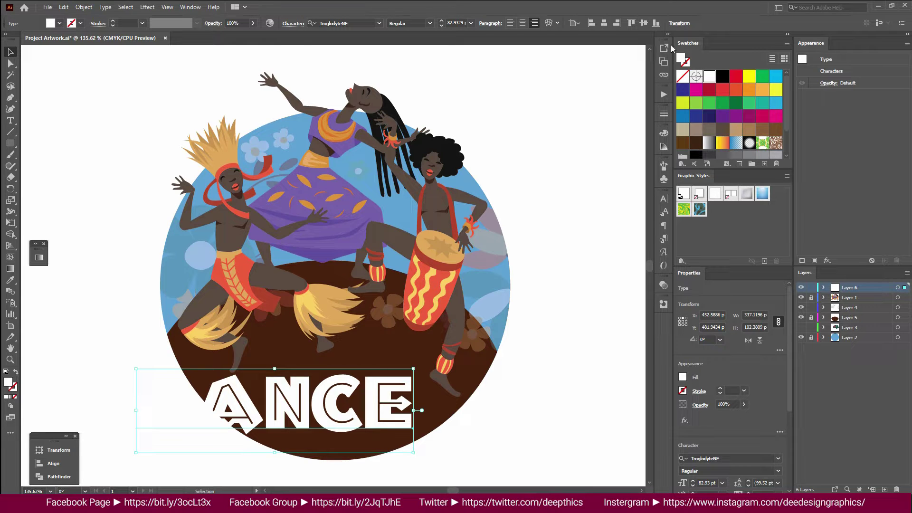
{"action": "left_click", "coordinate": [684, 62]}
{"action": "left_click", "coordinate": [723, 76]}
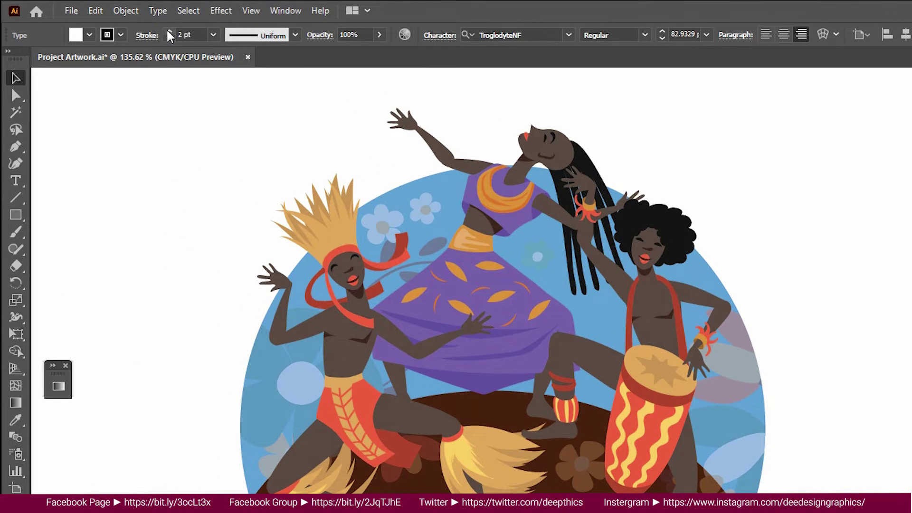
{"action": "left_click", "coordinate": [168, 31]}
{"action": "left_click", "coordinate": [168, 32]}
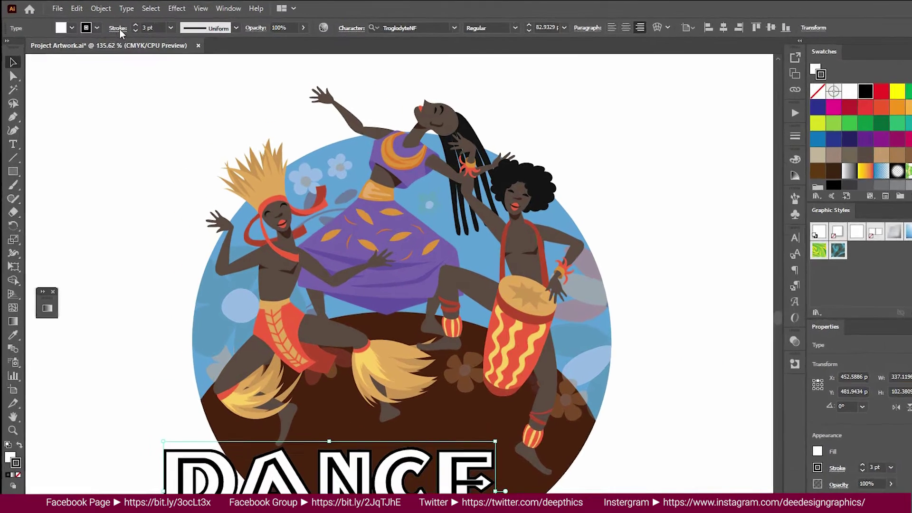
Display the full stroke settings for the DANCE text and keep them open, and deselect the text.
{"action": "left_click", "coordinate": [98, 24]}
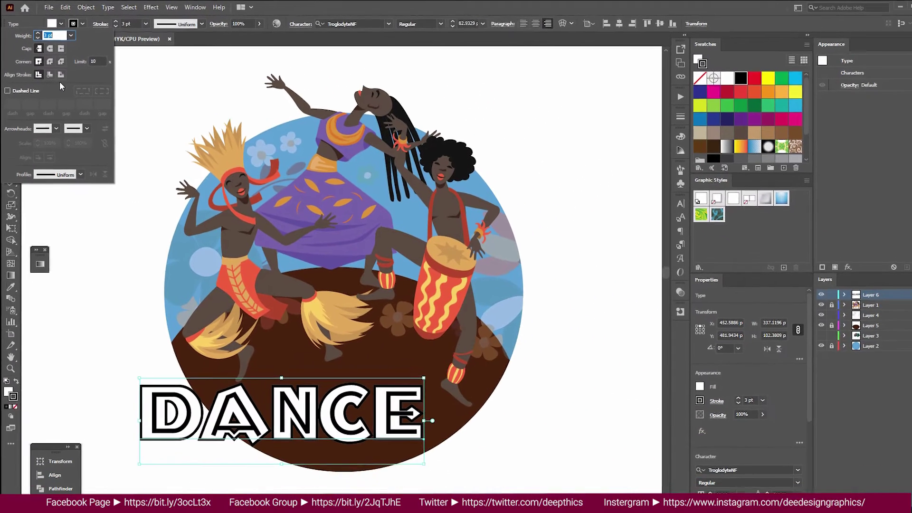
{"action": "left_click", "coordinate": [187, 7]}
{"action": "left_click", "coordinate": [186, 7]}
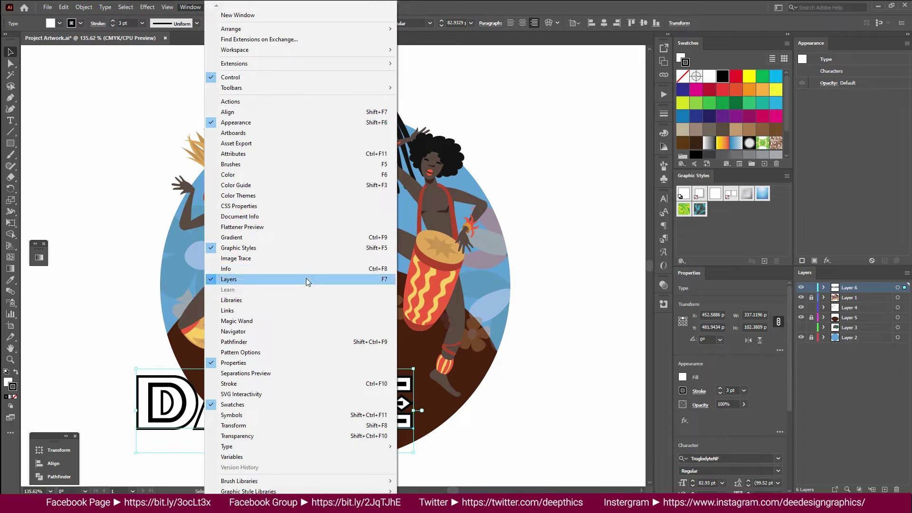
{"action": "left_click", "coordinate": [240, 384]}
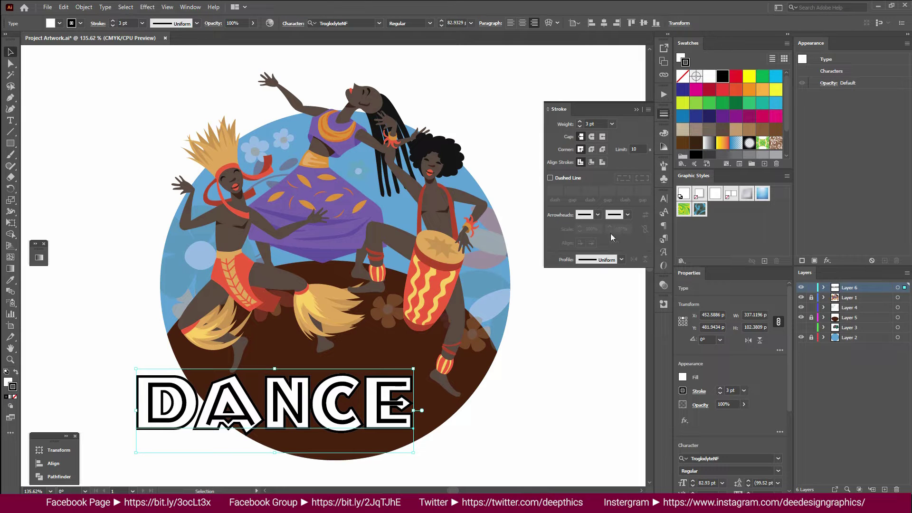
{"action": "left_click", "coordinate": [602, 323]}
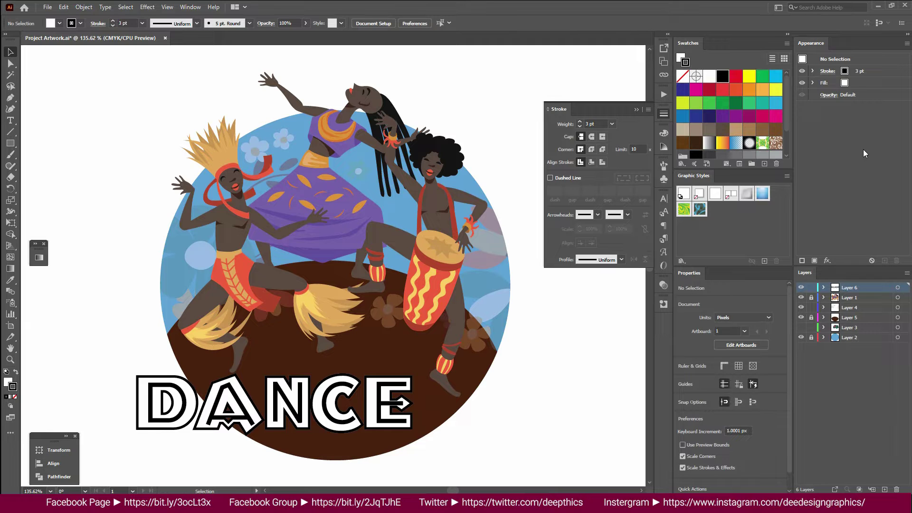
Reselect the DANCE text and remove both its stroke and its fill.
{"action": "key", "text": "ctrl+z"}
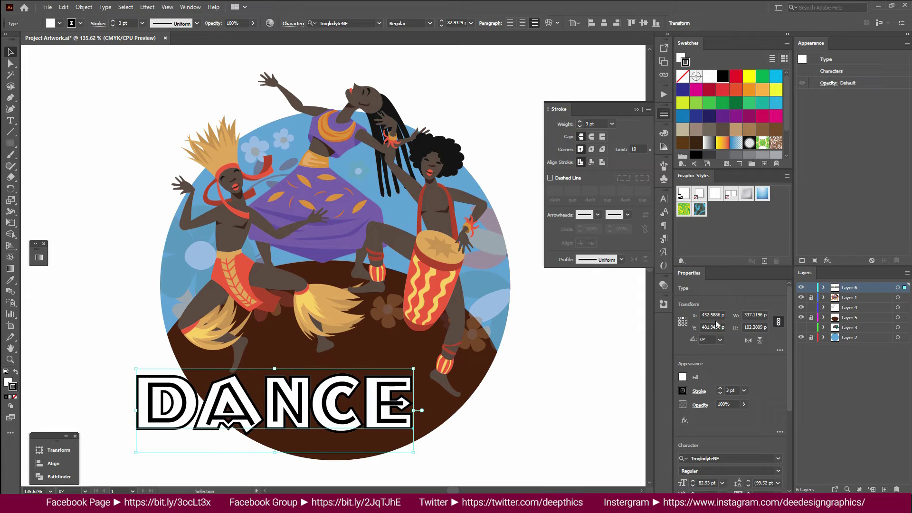
{"action": "key", "text": "slash"}
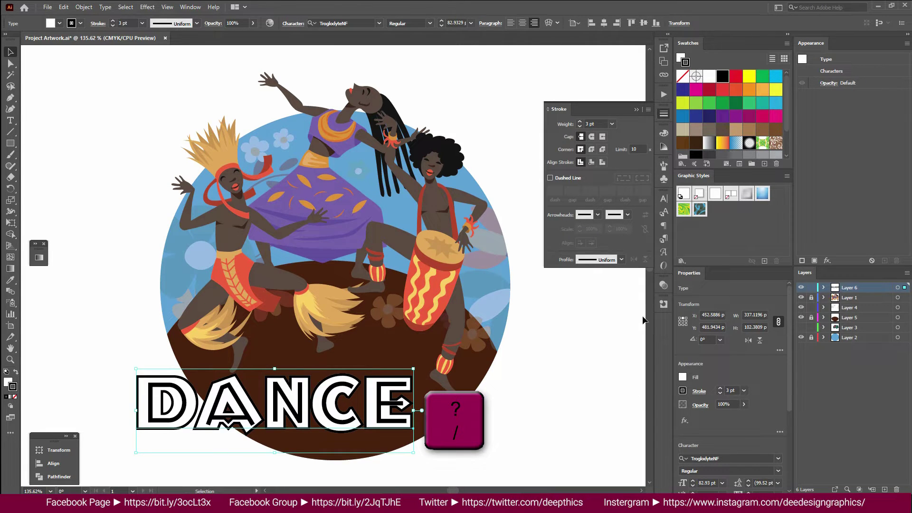
{"action": "key", "text": "slash"}
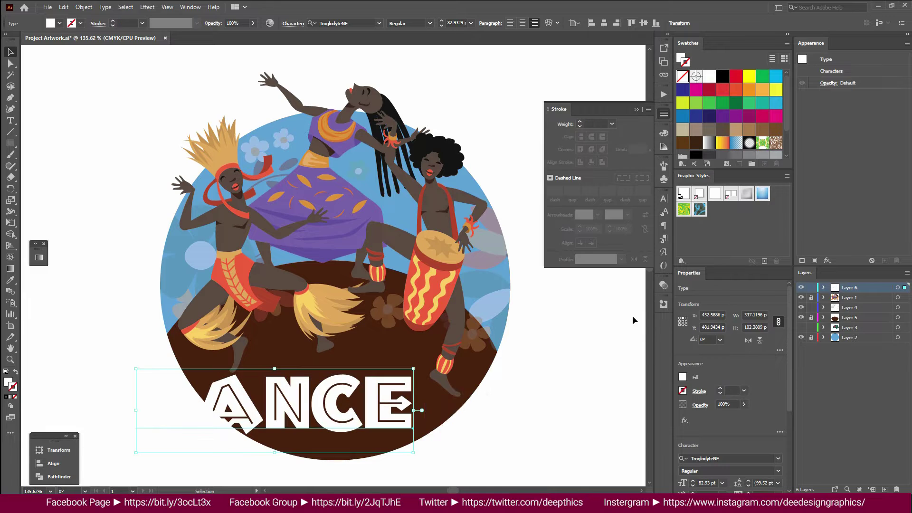
{"action": "key", "text": "x"}
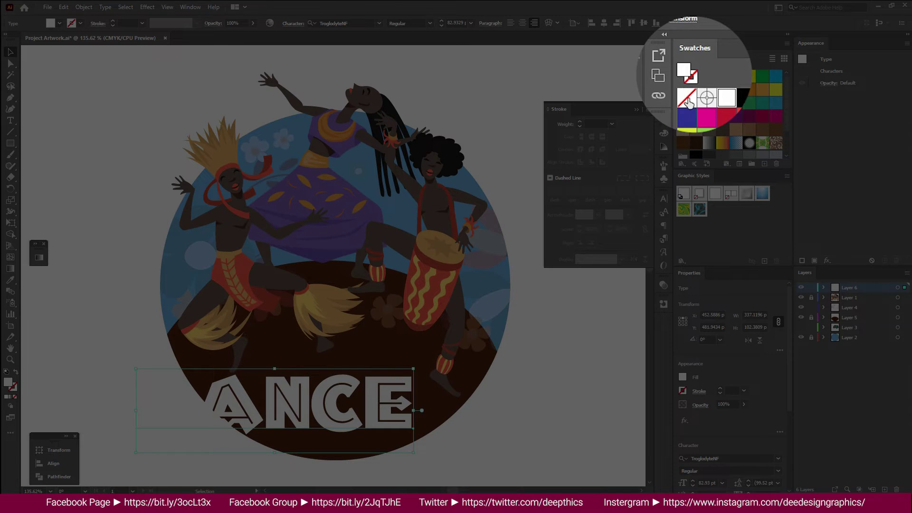
{"action": "key", "text": "slash"}
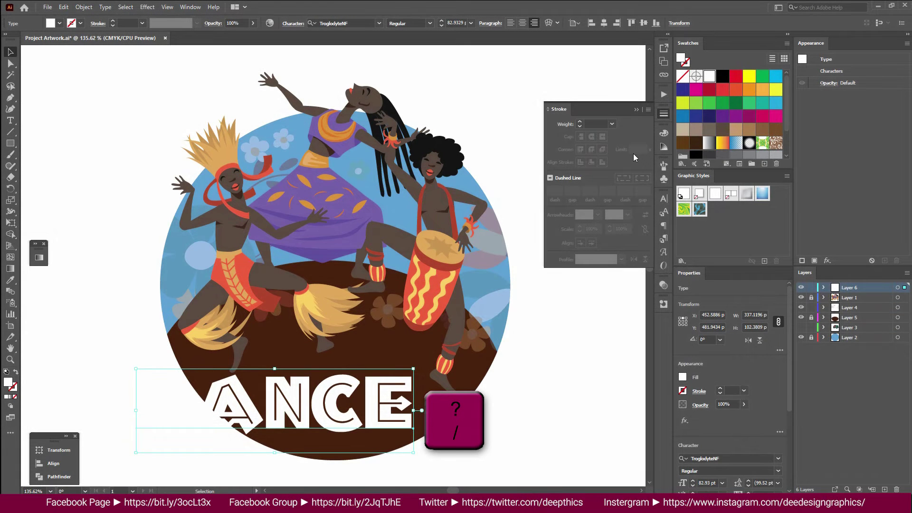
{"action": "key", "text": "slash"}
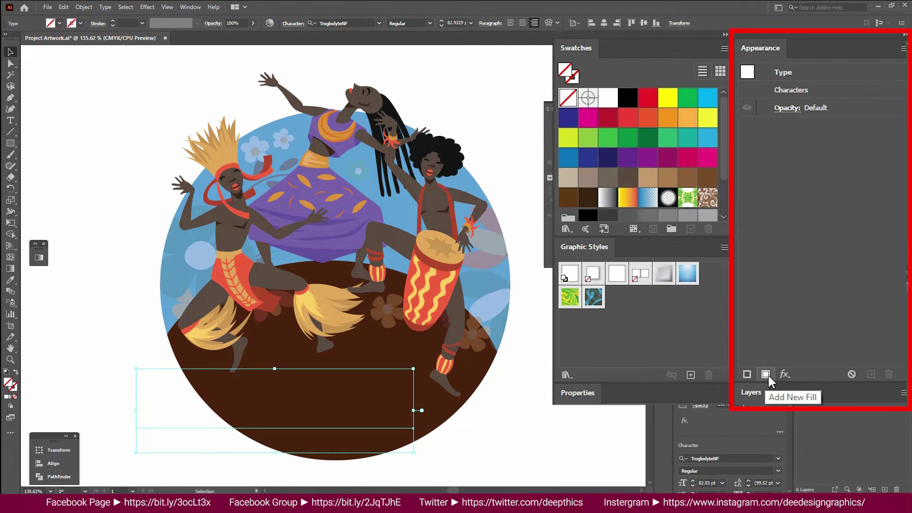
Add a new fill to the DANCE text's appearance and colour it white.
{"action": "left_click", "coordinate": [765, 374]}
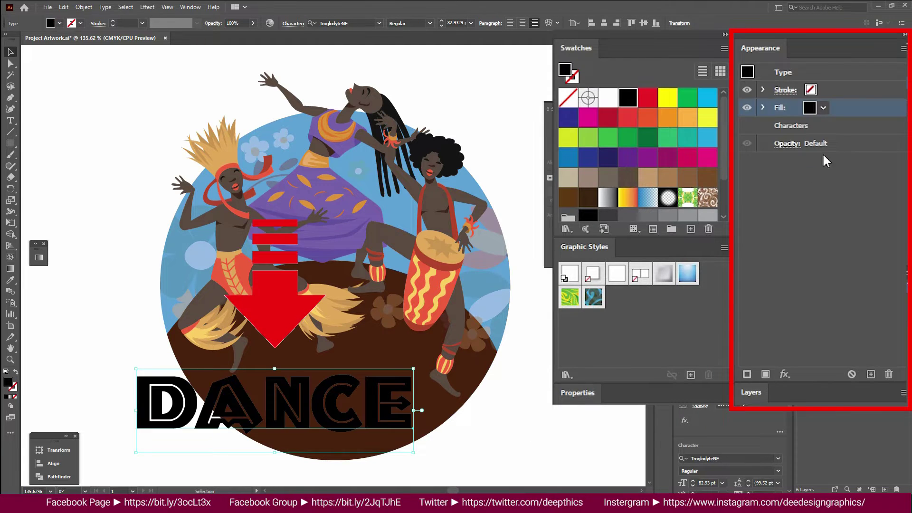
{"action": "left_click", "coordinate": [822, 108]}
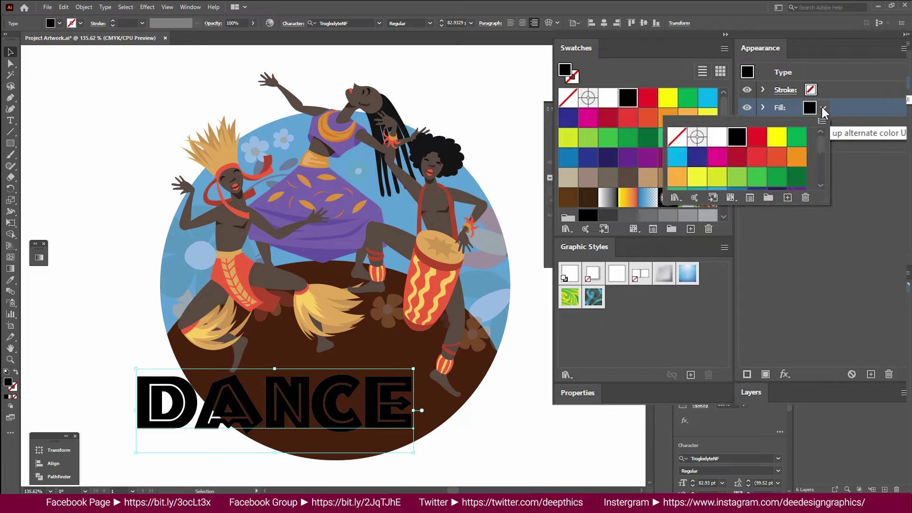
{"action": "left_click", "coordinate": [720, 137]}
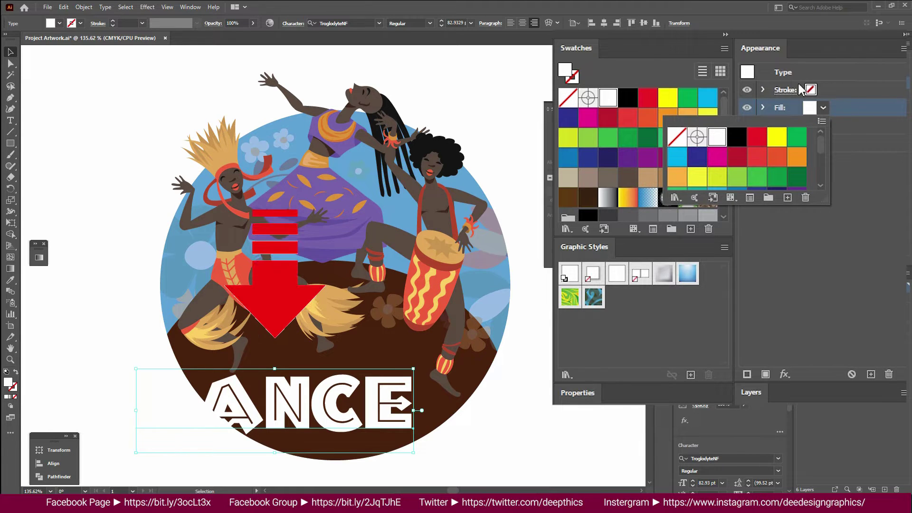
{"action": "left_click", "coordinate": [865, 180]}
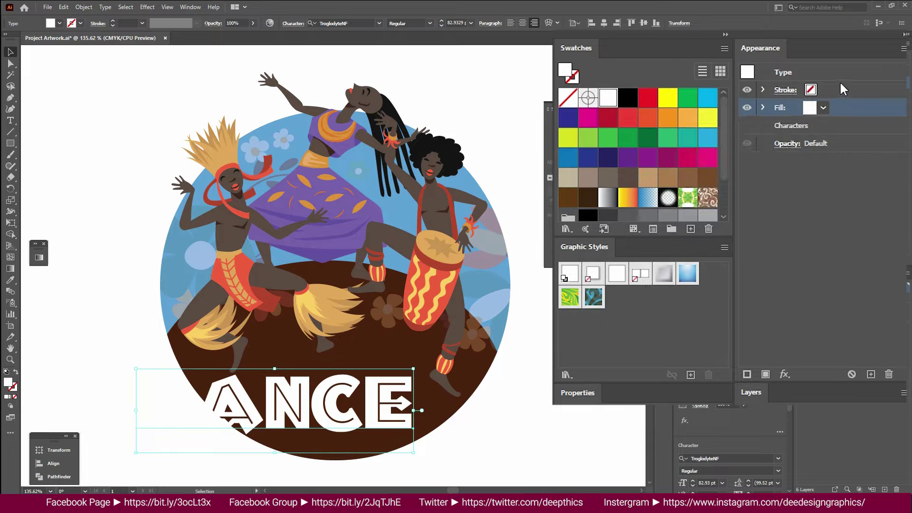
Set the stroke in the text's appearance to black at 3 pt and open its detailed stroke options.
{"action": "left_click", "coordinate": [821, 89]}
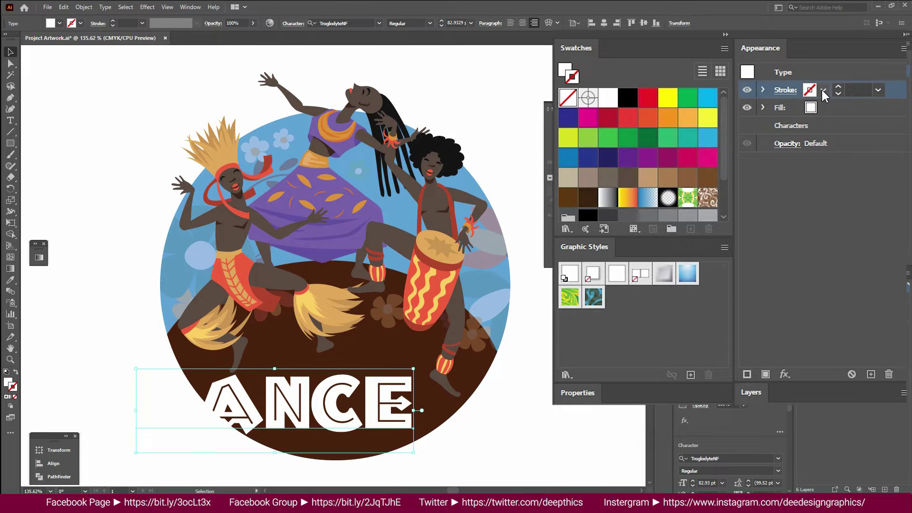
{"action": "left_click", "coordinate": [823, 91]}
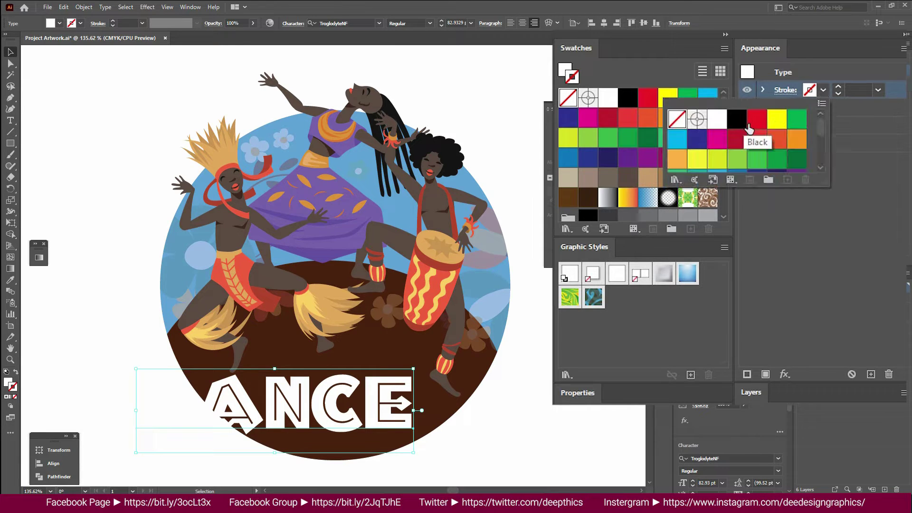
{"action": "left_click", "coordinate": [745, 125]}
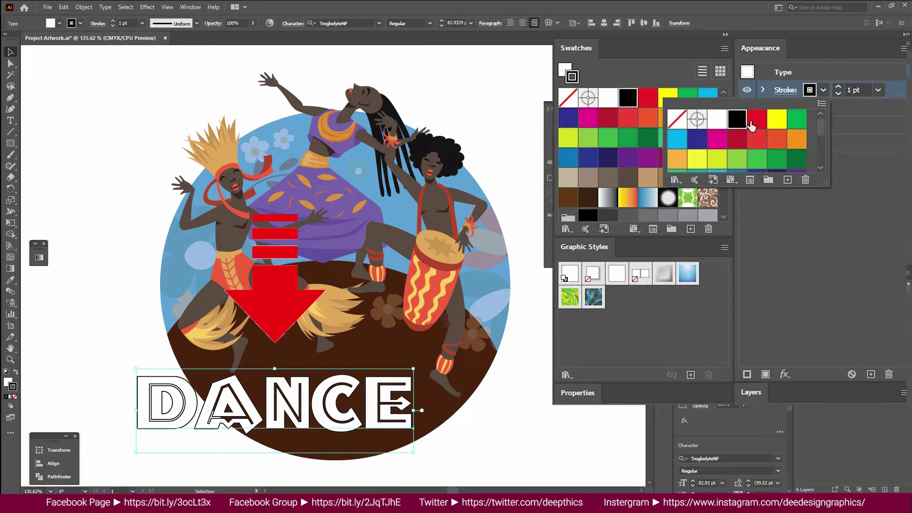
{"action": "left_click", "coordinate": [839, 86]}
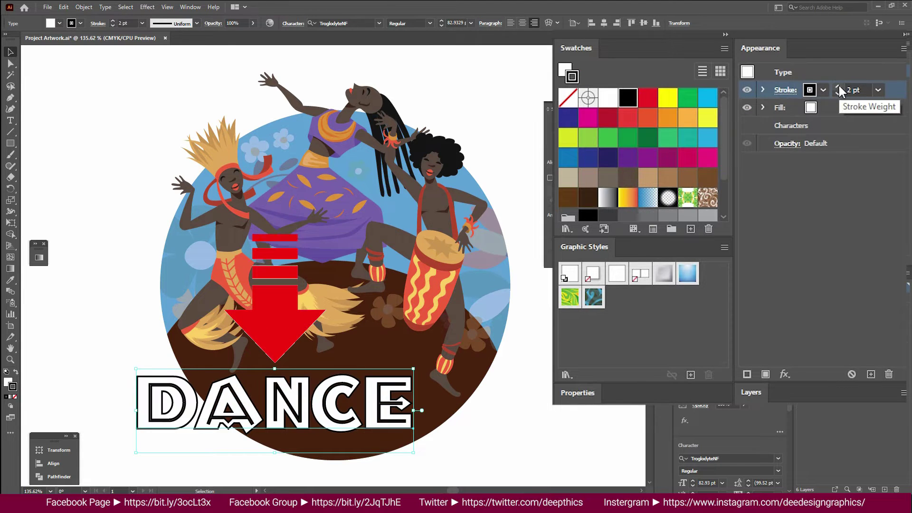
{"action": "left_click", "coordinate": [839, 84]}
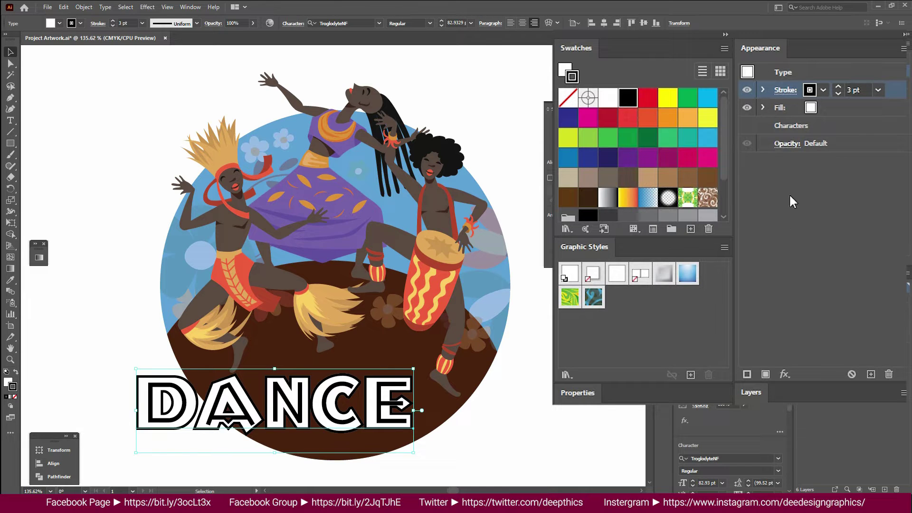
{"action": "left_click", "coordinate": [797, 92]}
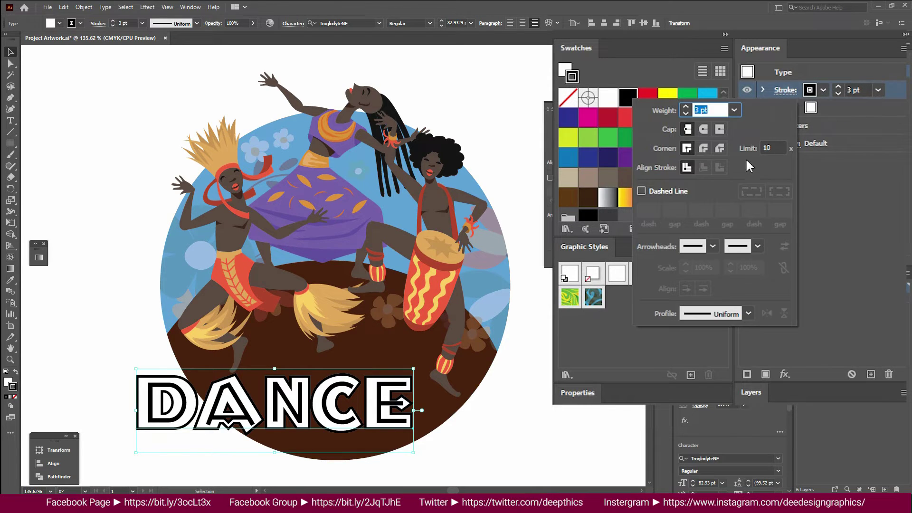
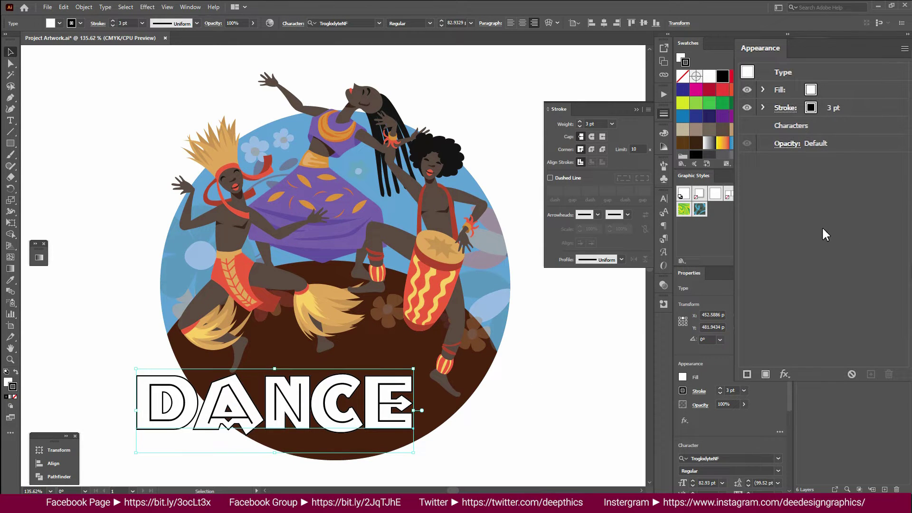
Increase the weight of the black stroke beneath the DANCE text's white fill to 6 pt.
{"action": "left_click", "coordinate": [832, 106]}
{"action": "left_click", "coordinate": [838, 105]}
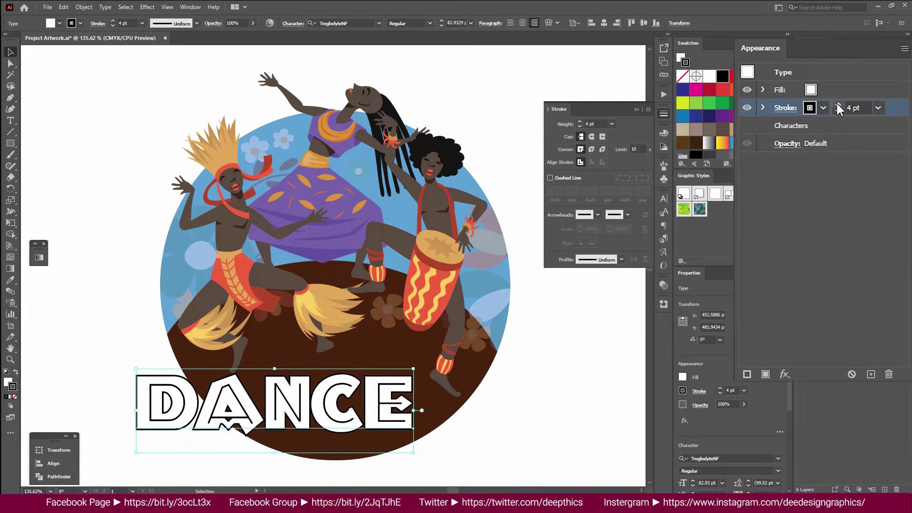
{"action": "left_click", "coordinate": [837, 105]}
{"action": "left_click", "coordinate": [837, 105]}
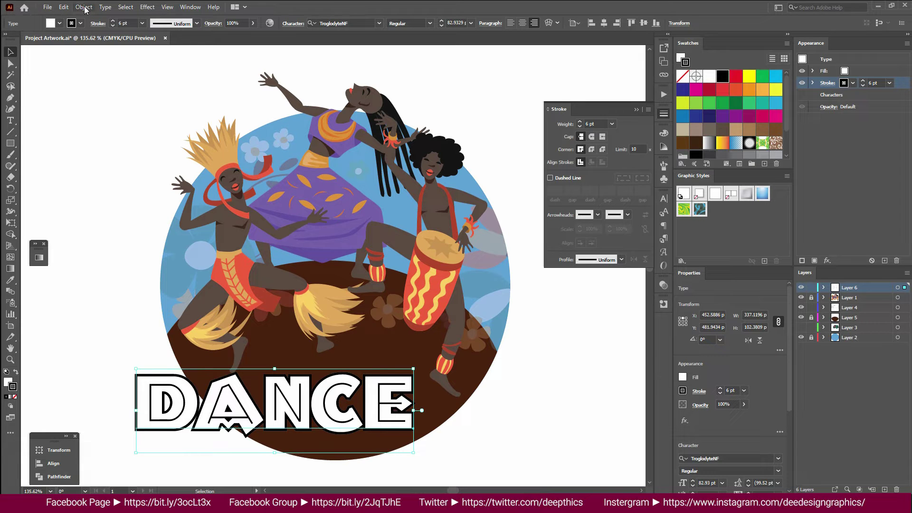
{"action": "left_click", "coordinate": [105, 7]}
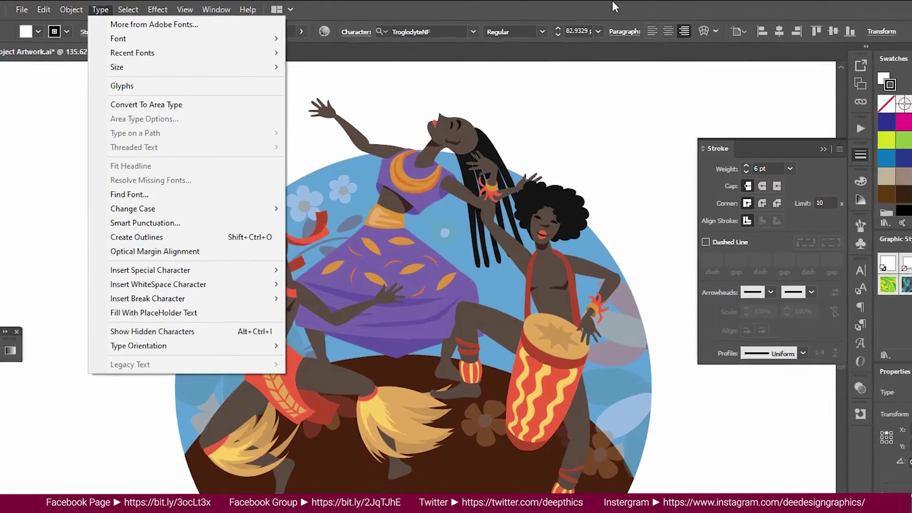
{"action": "left_click", "coordinate": [665, 6]}
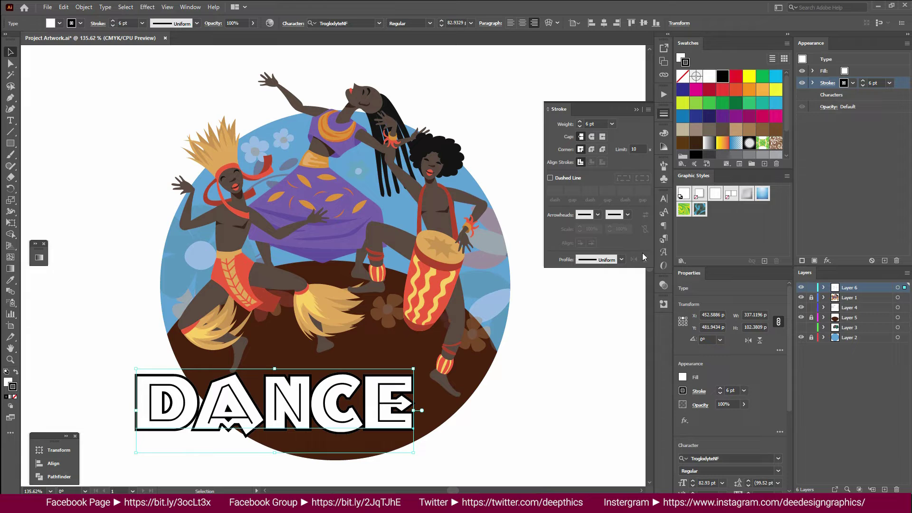
Deselect the artwork, select all unused swatches and delete them from the document.
{"action": "key", "text": "ctrl+shift+a"}
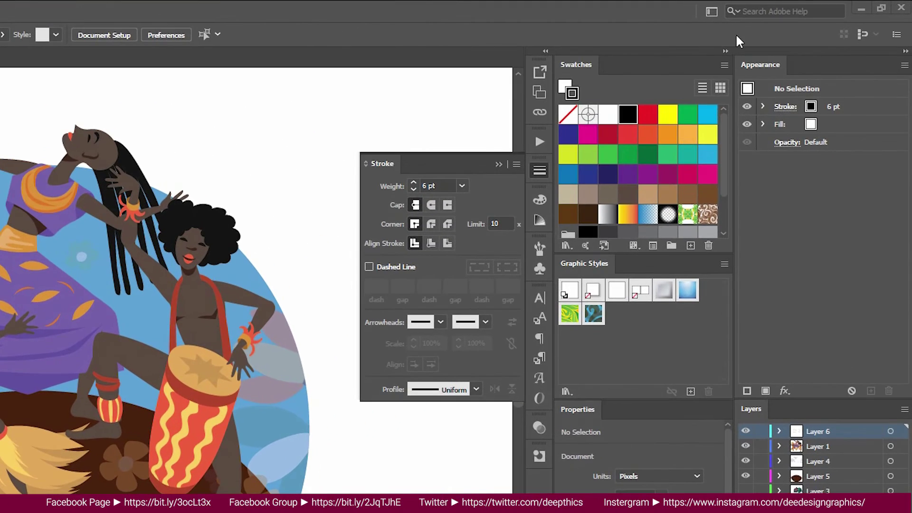
{"action": "left_click", "coordinate": [725, 65]}
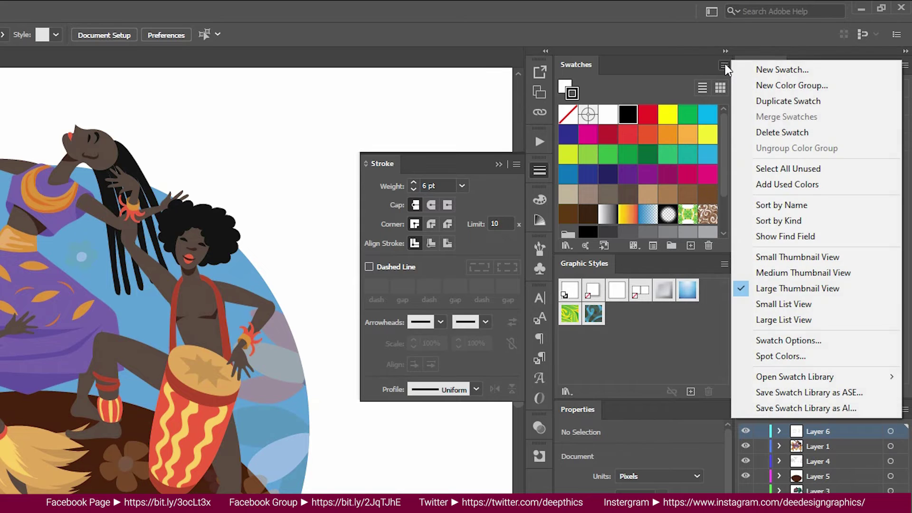
{"action": "left_click", "coordinate": [777, 172]}
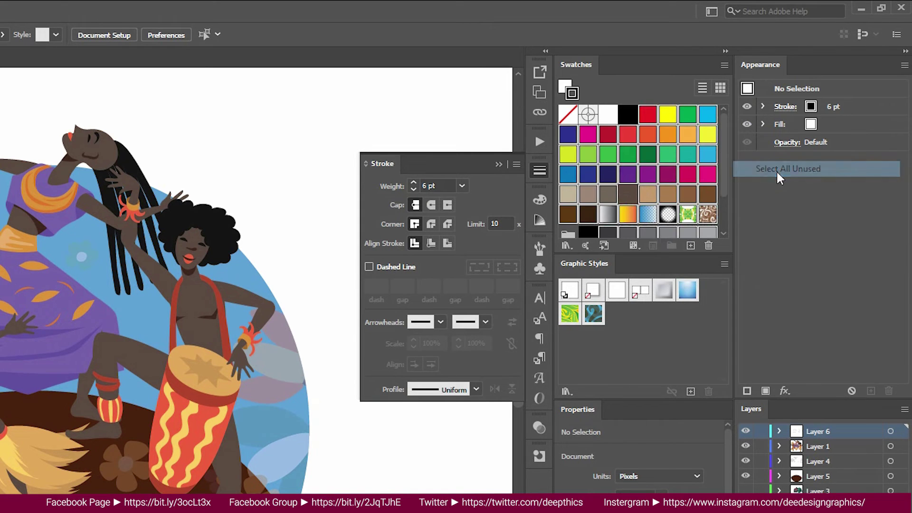
{"action": "left_click", "coordinate": [708, 246]}
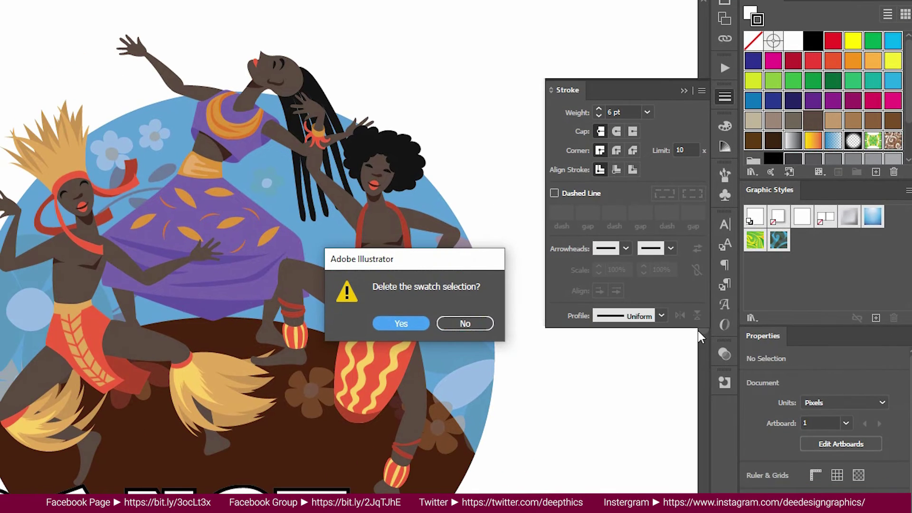
{"action": "left_click", "coordinate": [406, 326]}
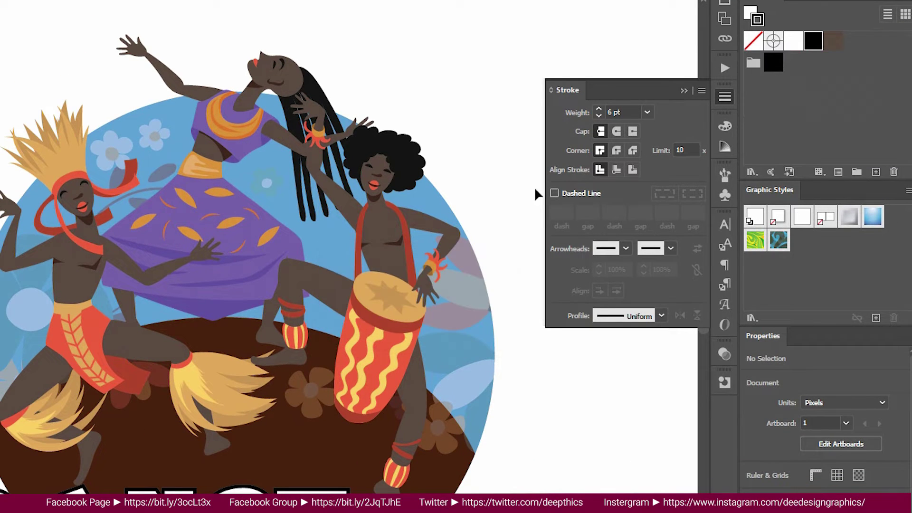
Select all the artwork, create a colour group named "Art work" from its colours with tint swatches included, and deselect everything.
{"action": "key", "text": "ctrl+a"}
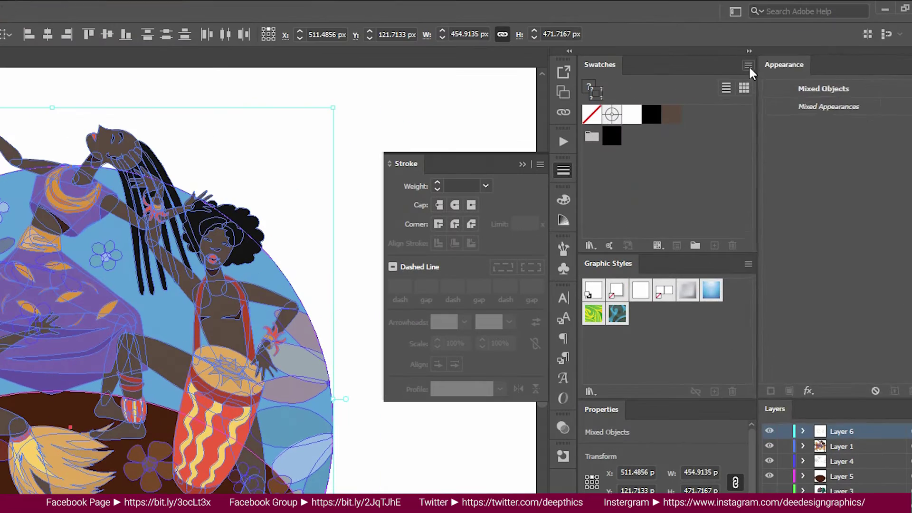
{"action": "left_click", "coordinate": [787, 43]}
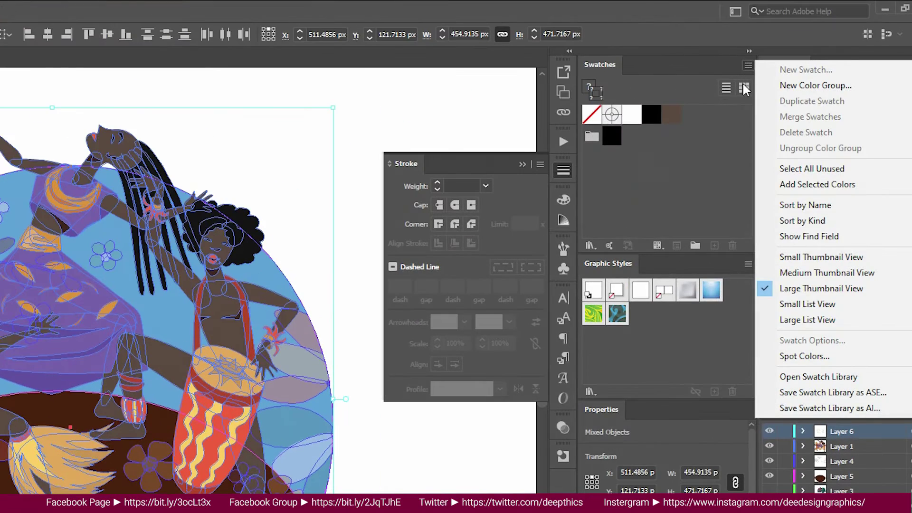
{"action": "left_click", "coordinate": [815, 85]}
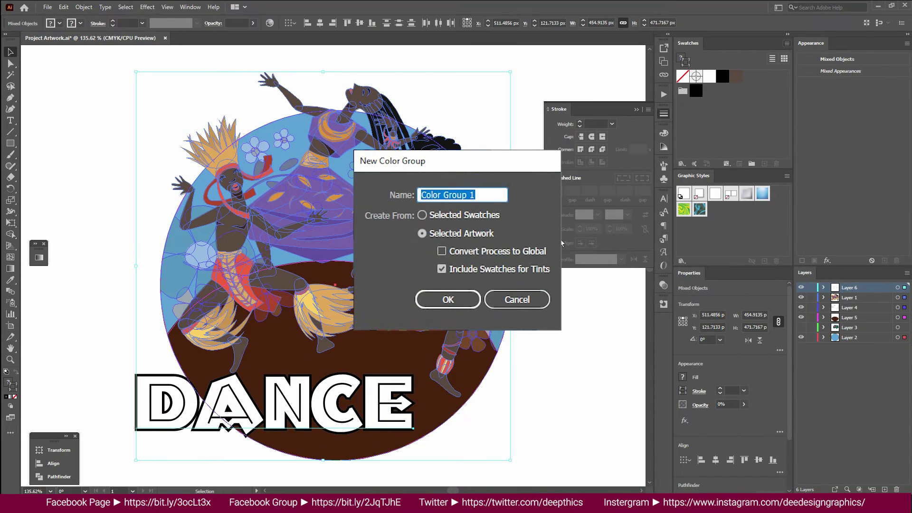
{"action": "type", "text": "Art work"}
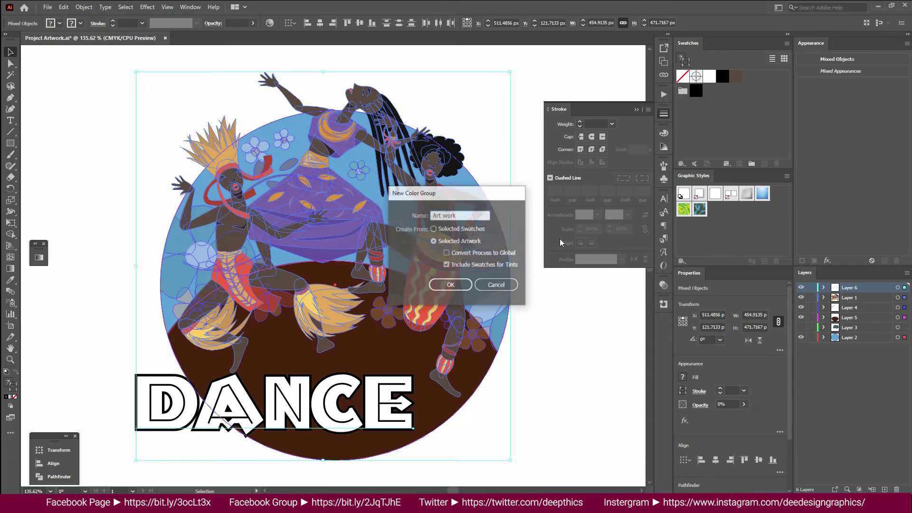
{"action": "key", "text": "Return"}
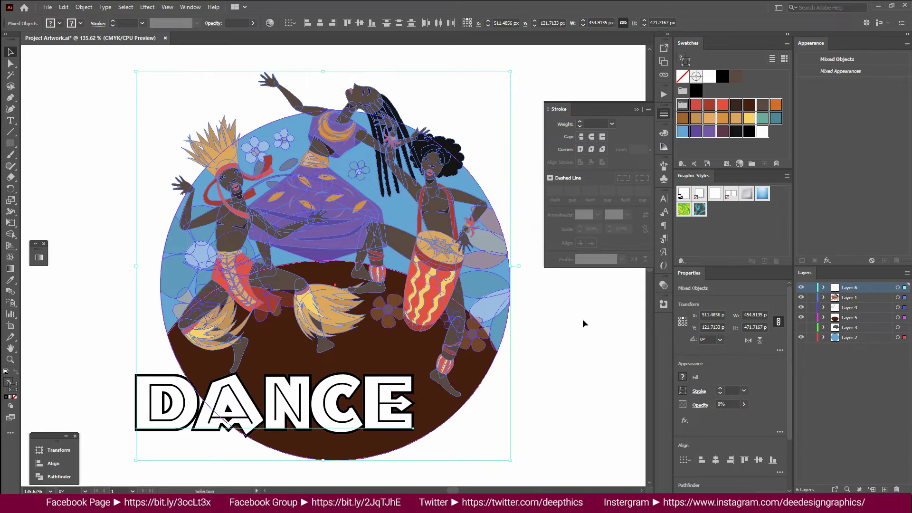
{"action": "left_click", "coordinate": [566, 333]}
Recolour the DANCE text from the artwork's colour group, giving it a dark brown stroke and a light yellow fill.
{"action": "left_click", "coordinate": [316, 418]}
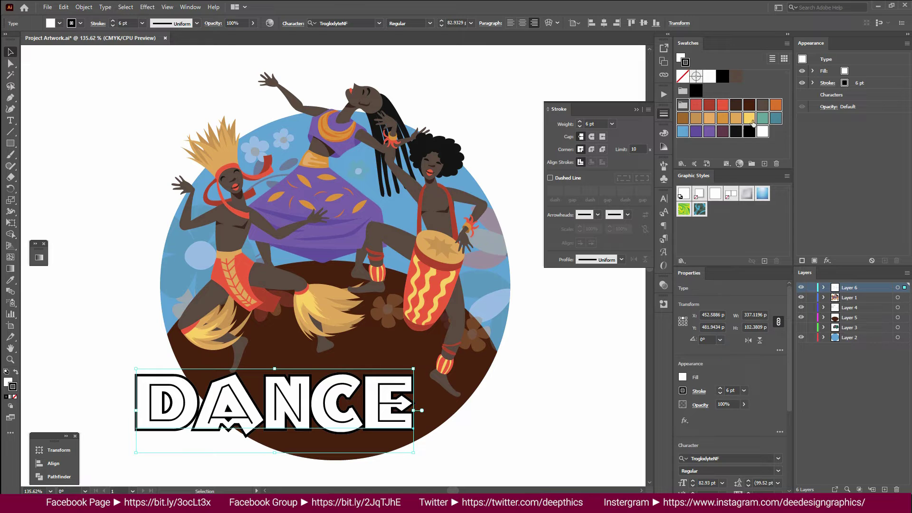
{"action": "left_click", "coordinate": [727, 105]}
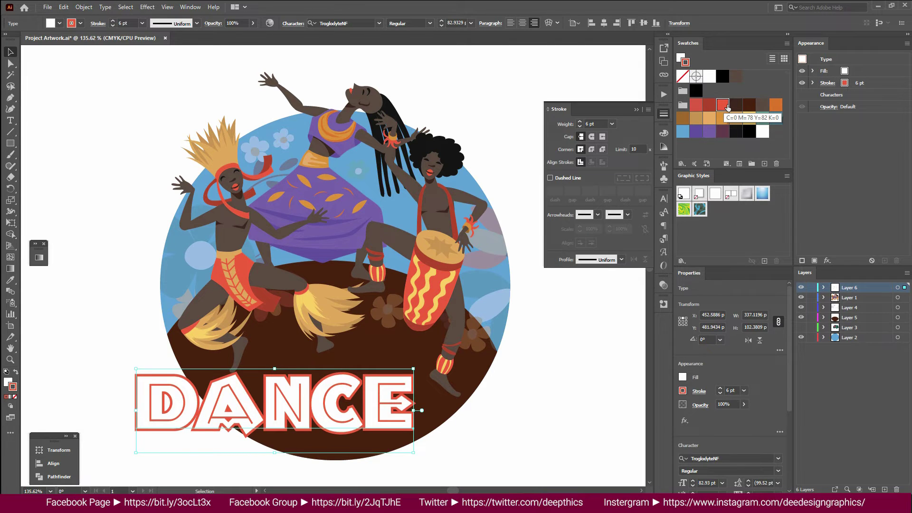
{"action": "left_click", "coordinate": [752, 108]}
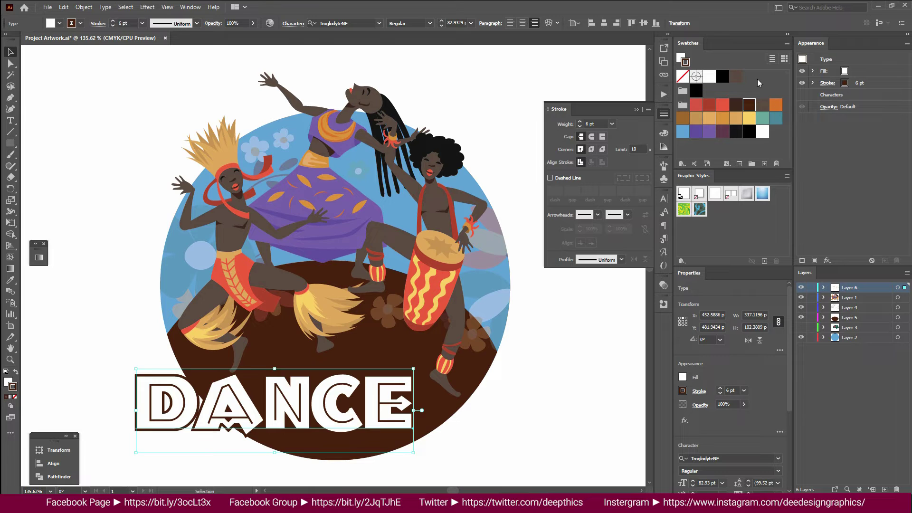
{"action": "key", "text": "x"}
{"action": "left_click", "coordinate": [710, 131]}
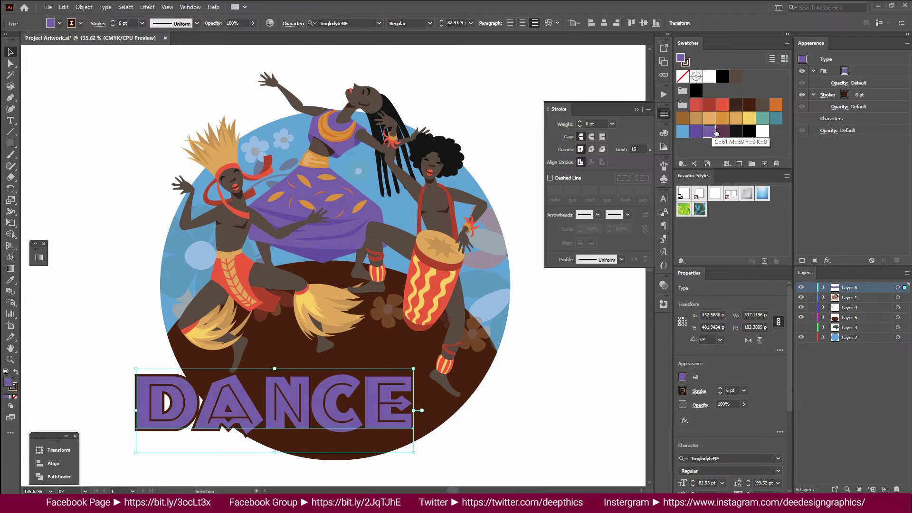
{"action": "left_click", "coordinate": [752, 120]}
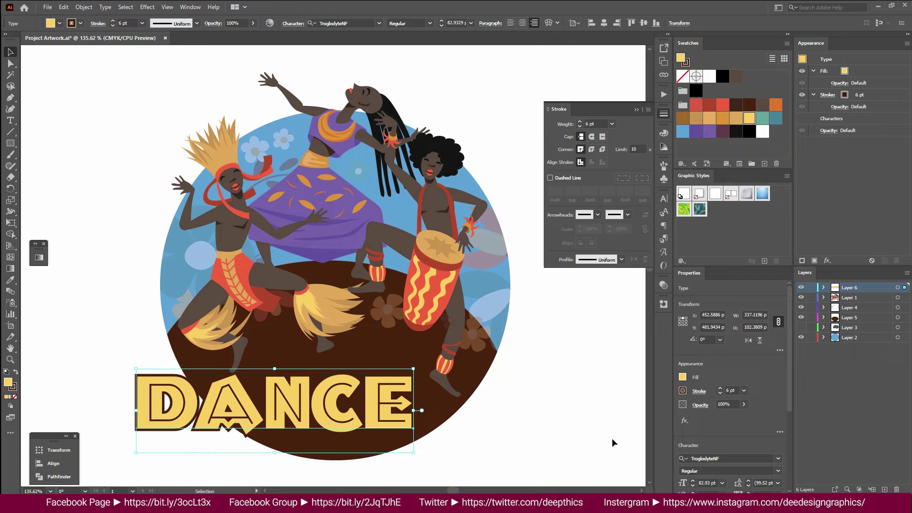
Give the letter C its own white character fill, and place the Characters entry above the text's fill and stroke in its appearance.
{"action": "double_click", "coordinate": [239, 417]}
{"action": "left_click_drag", "start_coordinate": [216, 416], "coordinate": [340, 417]}
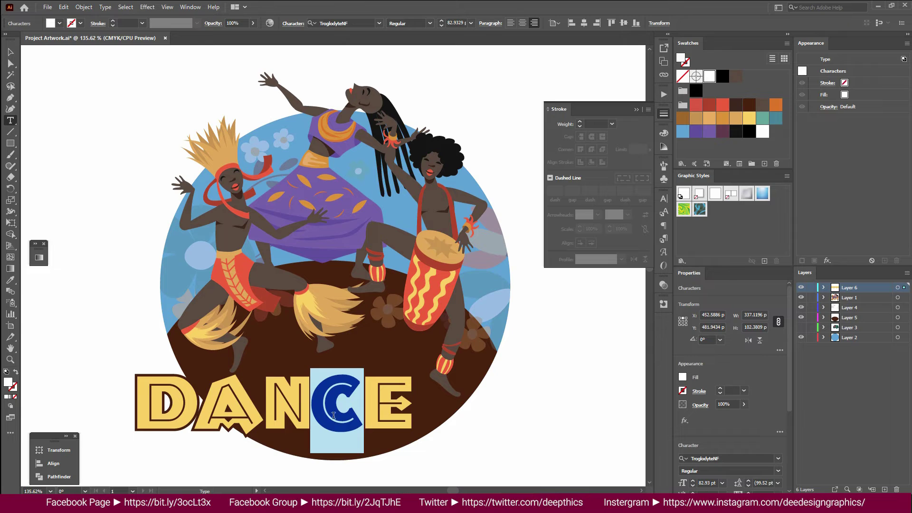
{"action": "key", "text": "Escape"}
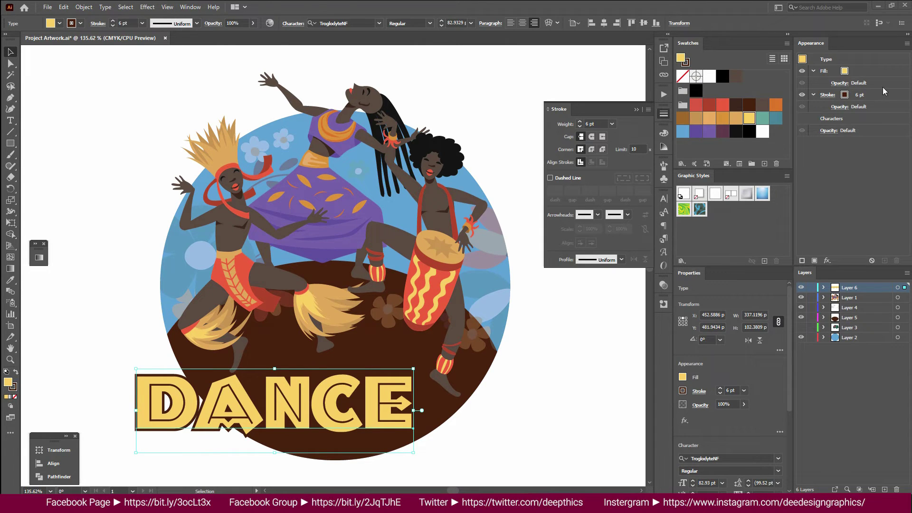
{"action": "key", "text": "x"}
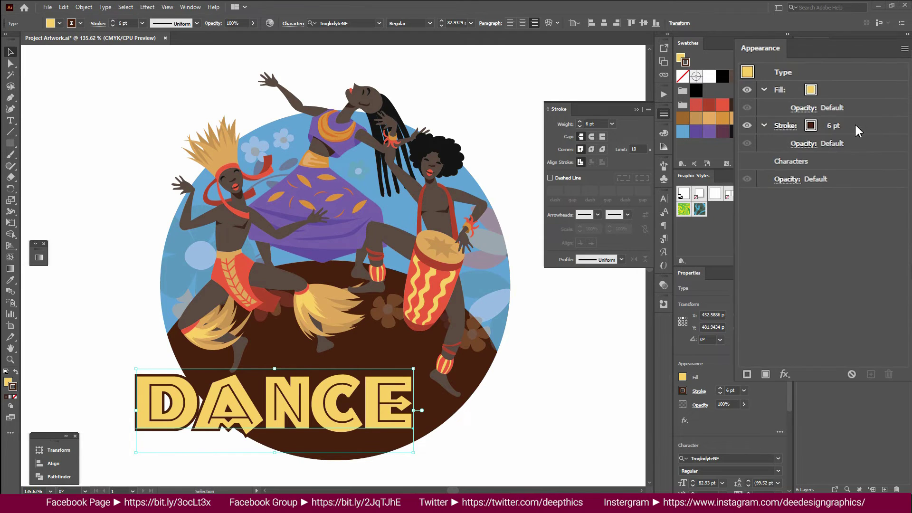
{"action": "mouse_move", "coordinate": [877, 97]}
{"action": "left_mouse_down"}
{"action": "mouse_move", "coordinate": [883, 167]}
{"action": "mouse_move", "coordinate": [882, 133]}
{"action": "left_mouse_up"}
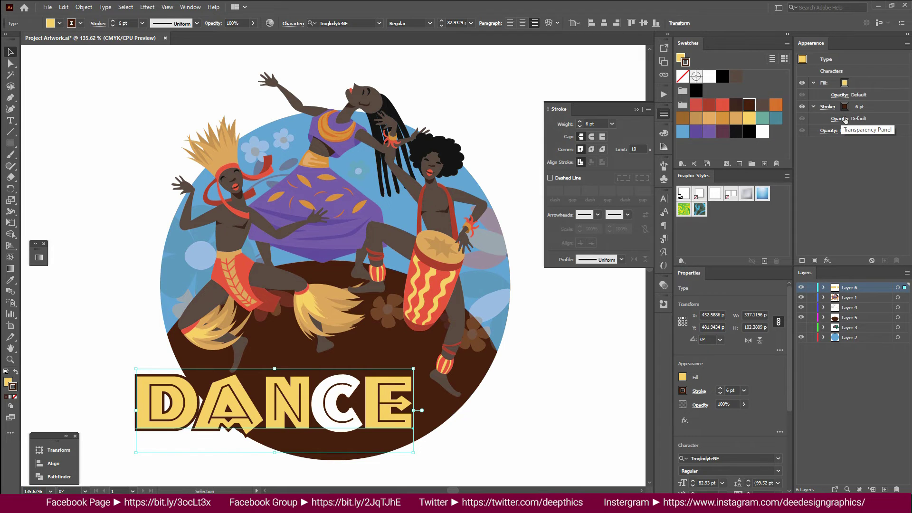
Try blue on the letter N, settle on a light yellow character fill, and return to selecting the whole text.
{"action": "double_click", "coordinate": [313, 399]}
{"action": "left_click_drag", "start_coordinate": [265, 399], "coordinate": [310, 399]}
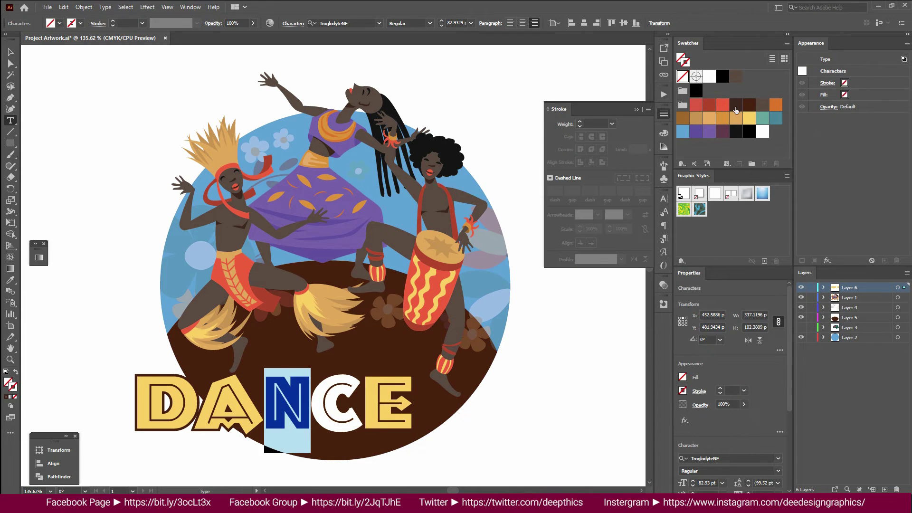
{"action": "left_click", "coordinate": [683, 131]}
{"action": "left_click", "coordinate": [327, 421]}
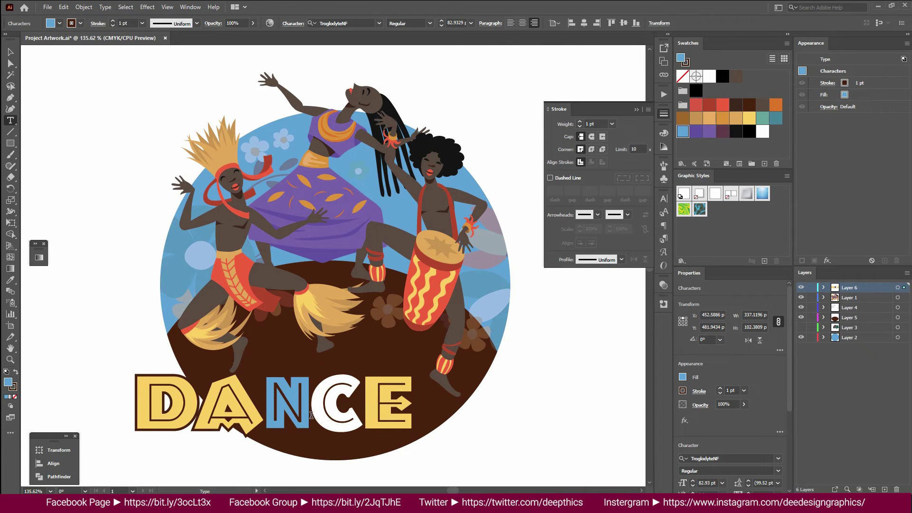
{"action": "key", "text": "shift+Left"}
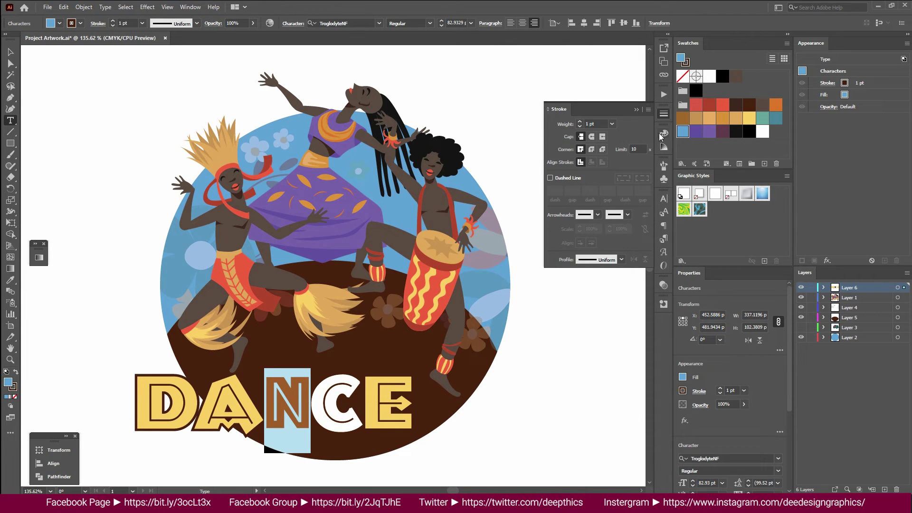
{"action": "left_click", "coordinate": [749, 117]}
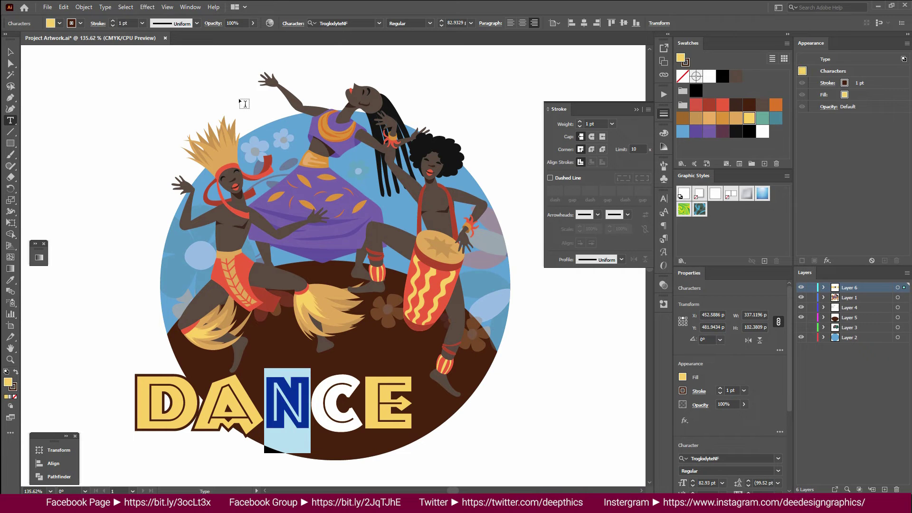
{"action": "left_click", "coordinate": [11, 51]}
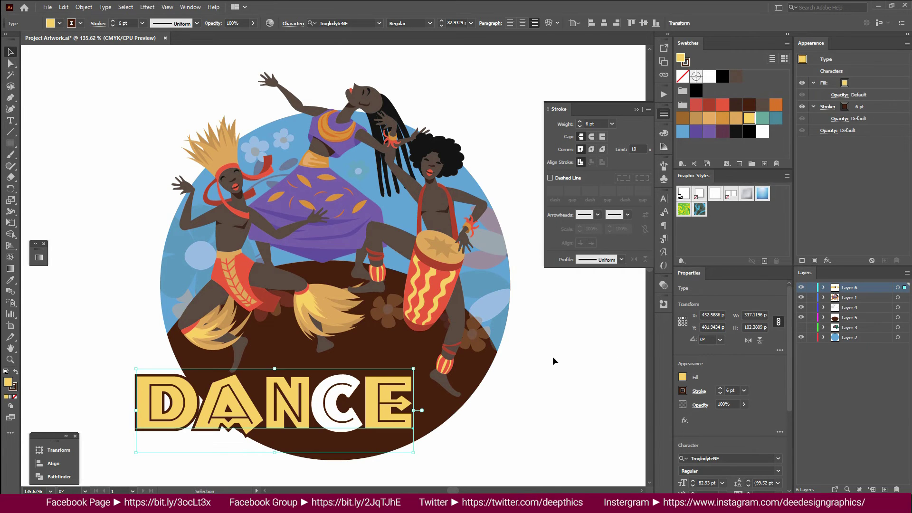
Apply a Gaussian Blur with a 10-pixel radius to the DANCE text's fill, and move the effect below the stroke to cover the whole text.
{"action": "left_click", "coordinate": [827, 261]}
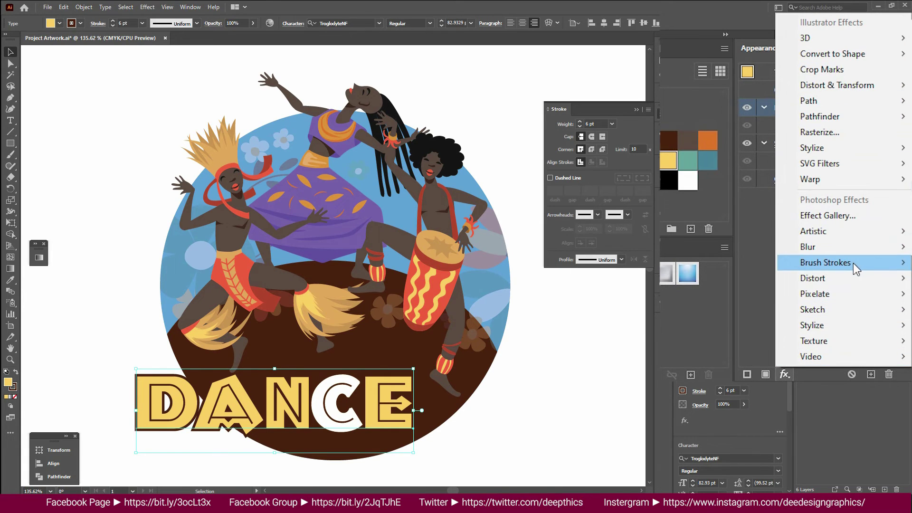
{"action": "mouse_move", "coordinate": [872, 362]}
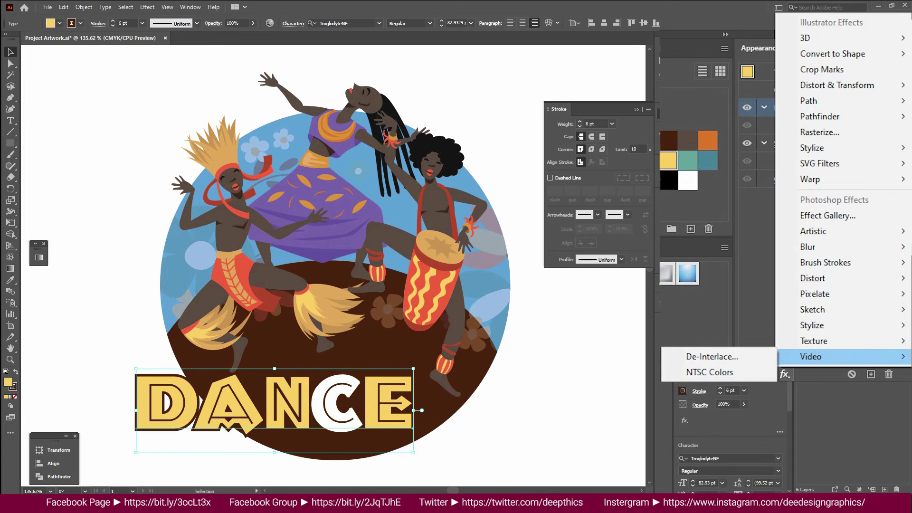
{"action": "mouse_move", "coordinate": [844, 245]}
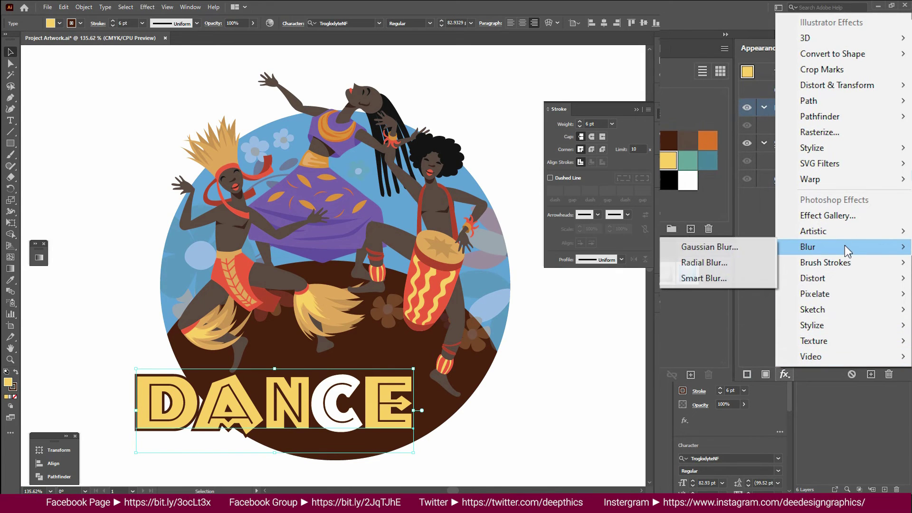
{"action": "left_click", "coordinate": [739, 248]}
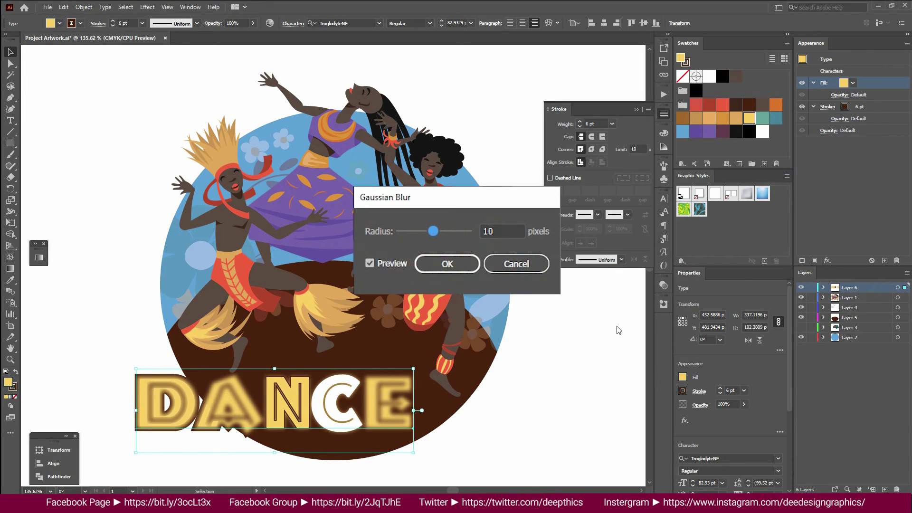
{"action": "left_click", "coordinate": [448, 264]}
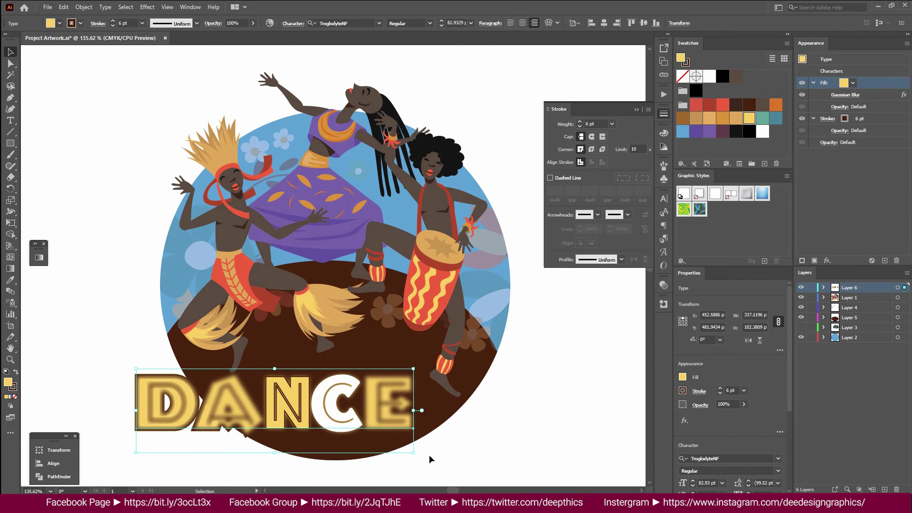
{"action": "mouse_move", "coordinate": [335, 416]}
{"action": "left_mouse_down"}
{"action": "mouse_move", "coordinate": [347, 420]}
{"action": "mouse_move", "coordinate": [330, 421]}
{"action": "left_mouse_up"}
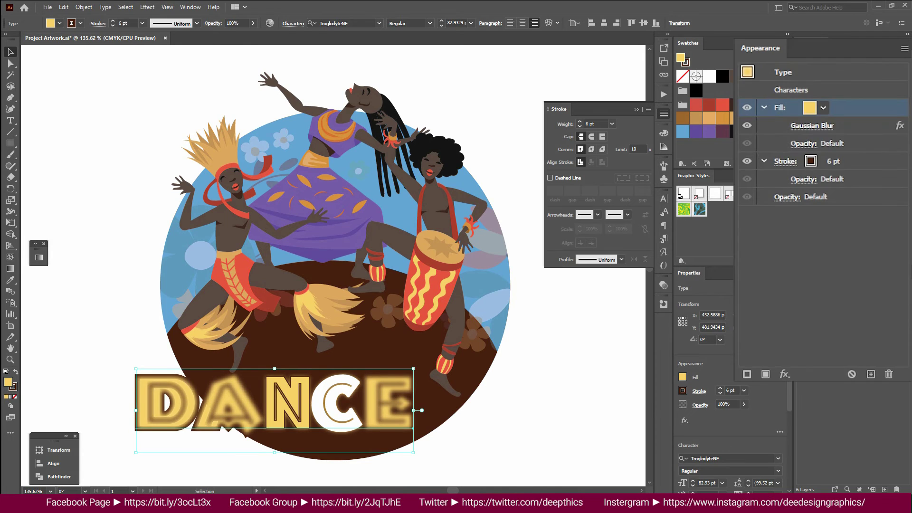
{"action": "mouse_move", "coordinate": [867, 121]}
{"action": "left_mouse_down"}
{"action": "mouse_move", "coordinate": [877, 207]}
{"action": "mouse_move", "coordinate": [863, 192]}
{"action": "left_mouse_up"}
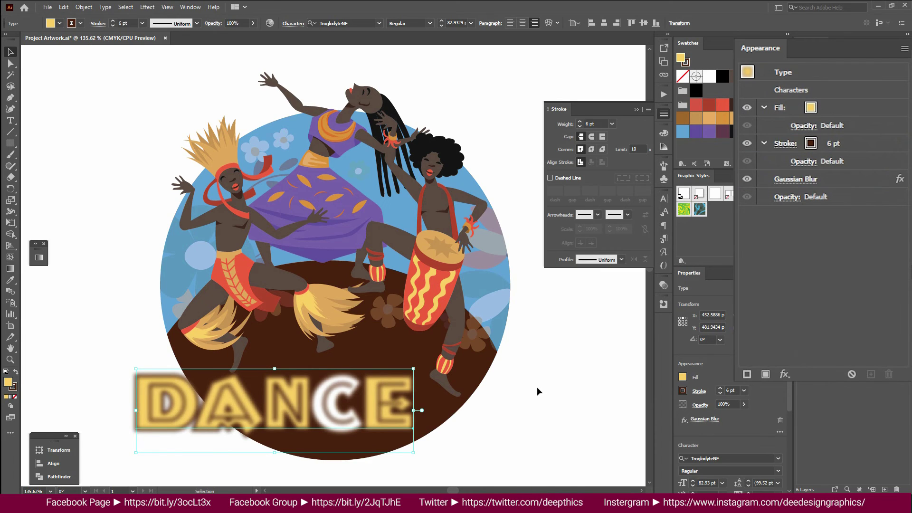